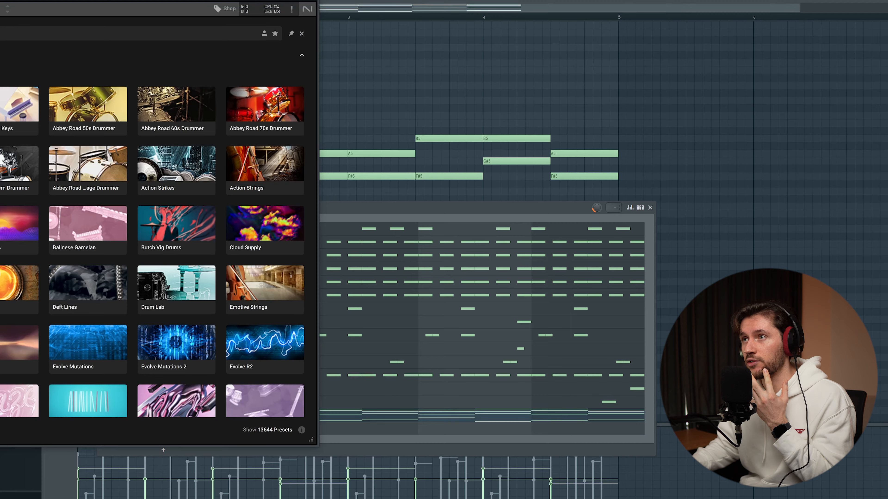
Search Kontakt 7 for "bass", load the Scarbee Pre-Bass instrument and close the plugin window.
{"action": "left_click_drag", "start_coordinate": [0, 0], "coordinate": [155, 19]}
{"action": "left_click", "coordinate": [118, 59]}
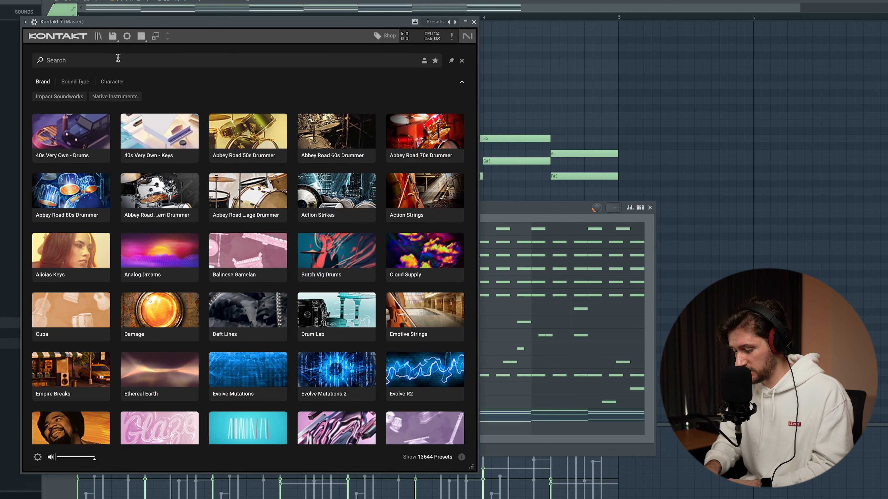
{"action": "type", "text": "bass"}
{"action": "left_click", "coordinate": [424, 428]}
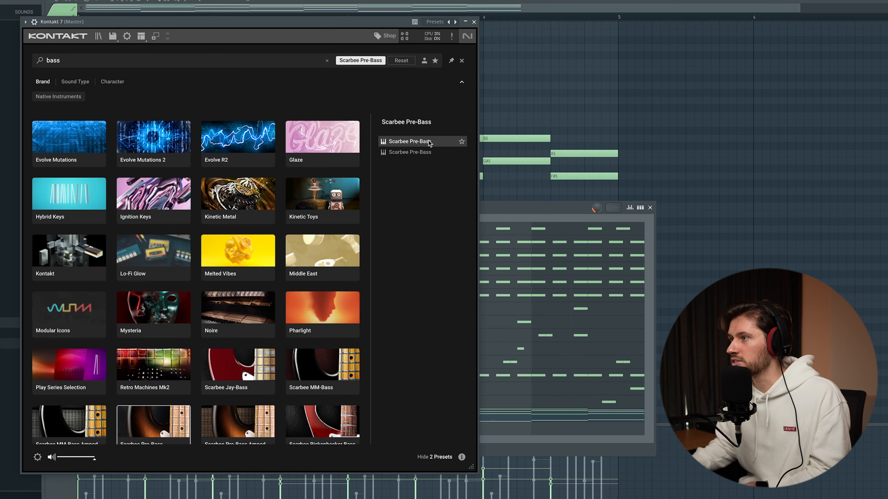
{"action": "double_click", "coordinate": [429, 141]}
{"action": "left_click_drag", "start_coordinate": [151, 26], "coordinate": [256, 201]}
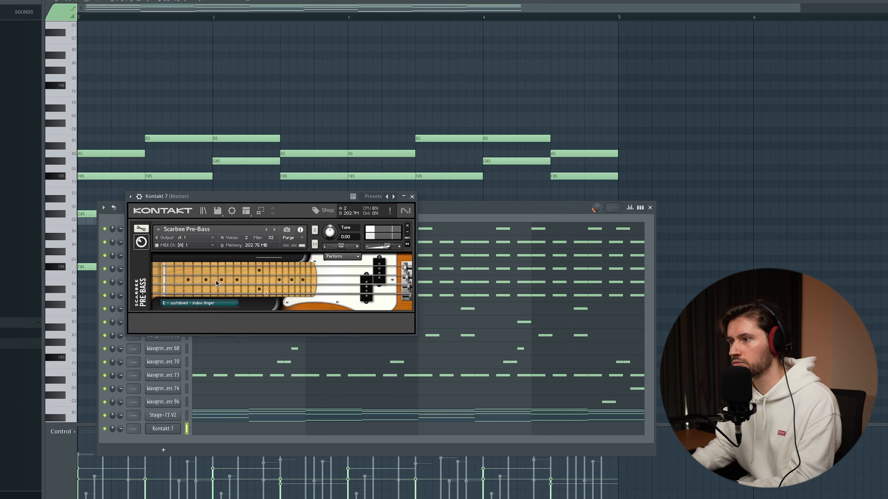
{"action": "left_click", "coordinate": [412, 196]}
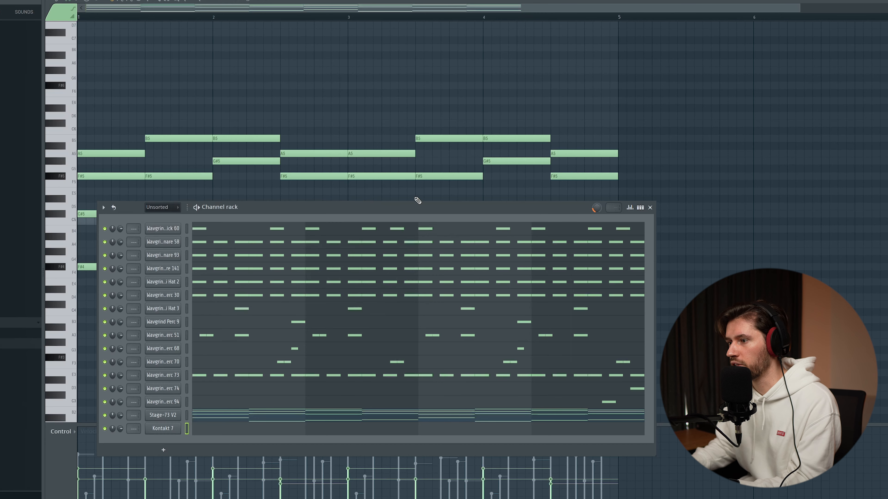
Open the Kontakt 7 piano roll, set snap to 1/2 step and draw one longer and two short F#4 notes in the first half of bar 1.
{"action": "left_click", "coordinate": [214, 431]}
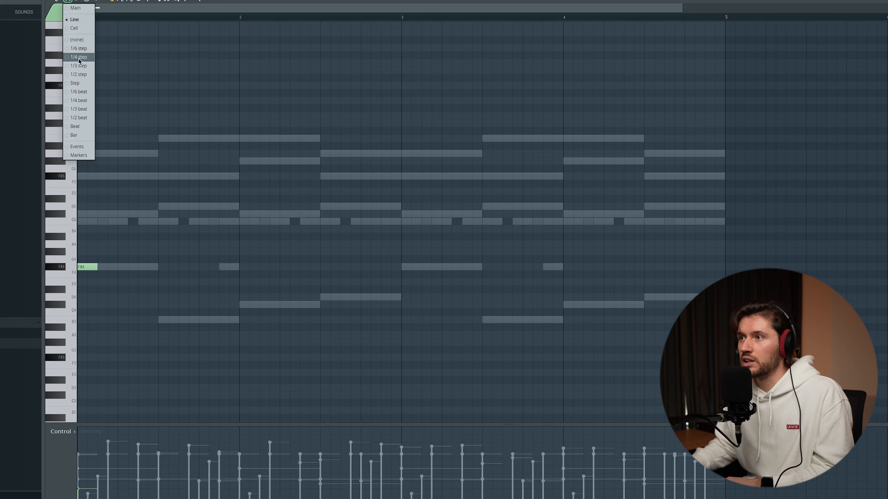
{"action": "left_click", "coordinate": [83, 75]}
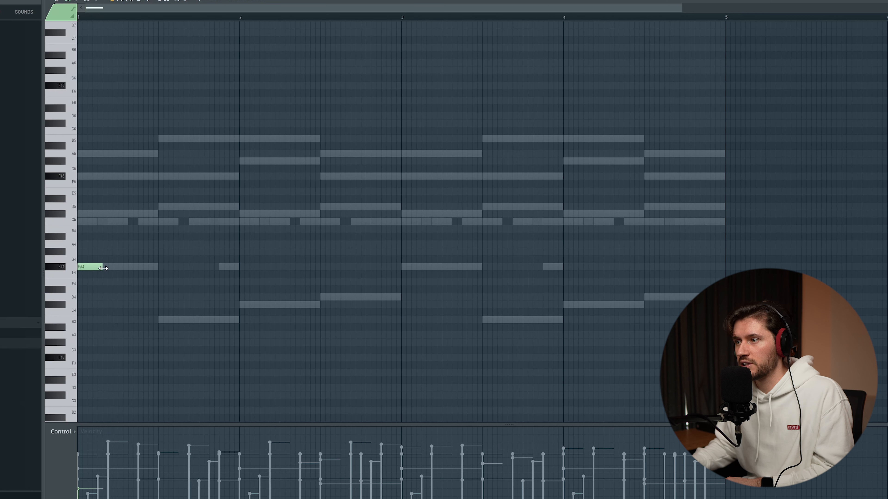
{"action": "left_click", "coordinate": [108, 269]}
{"action": "key", "text": "space"}
{"action": "key", "text": "space"}
{"action": "left_click_drag", "start_coordinate": [132, 268], "coordinate": [113, 268]}
{"action": "key", "text": "space"}
{"action": "left_click", "coordinate": [139, 269]}
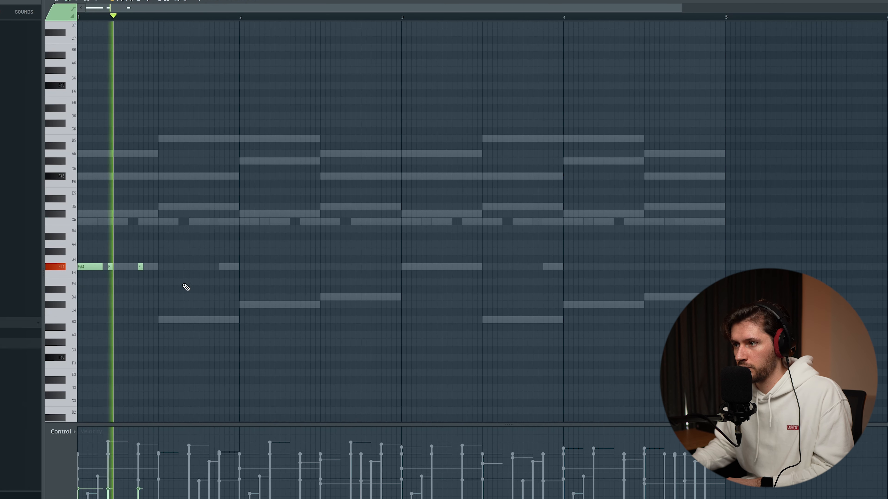
Draw a one-beat B3 note from the middle of bar 1, turn snapping off and nudge the first F#4 note slightly late.
{"action": "left_click", "coordinate": [159, 320]}
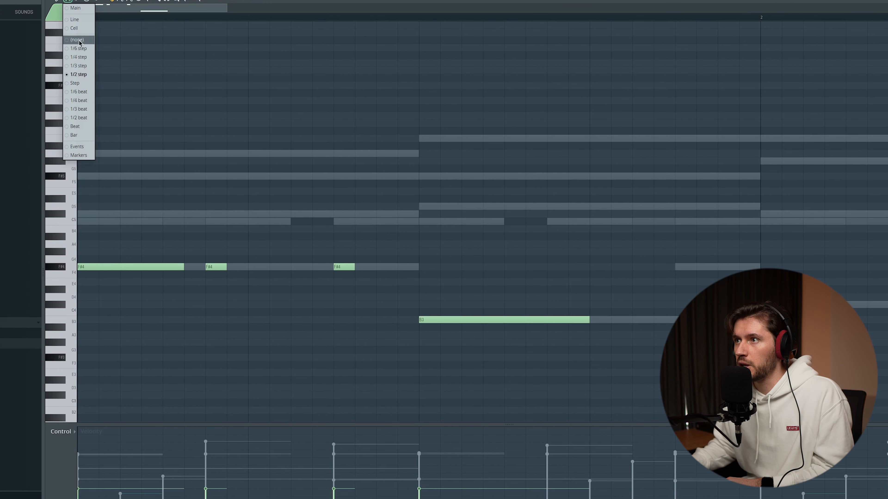
{"action": "left_click", "coordinate": [79, 41]}
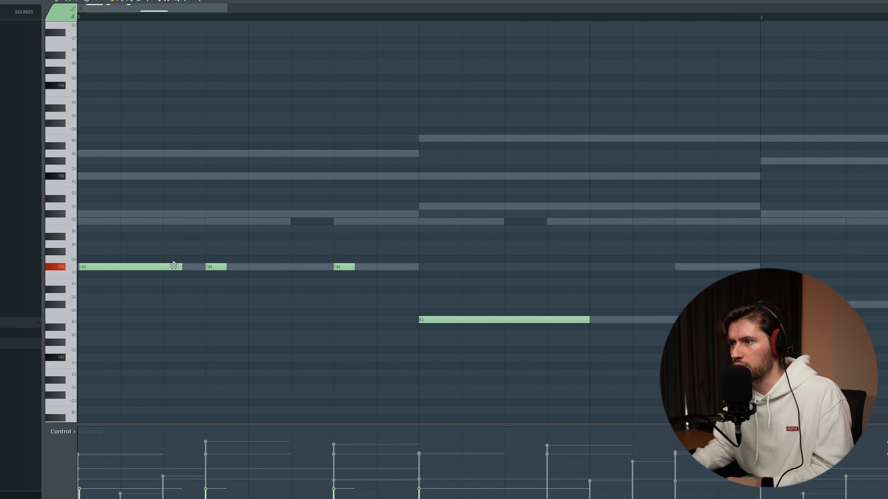
{"action": "key", "text": "space"}
{"action": "left_click_drag", "start_coordinate": [226, 8], "coordinate": [685, 68]}
{"action": "key", "text": "space"}
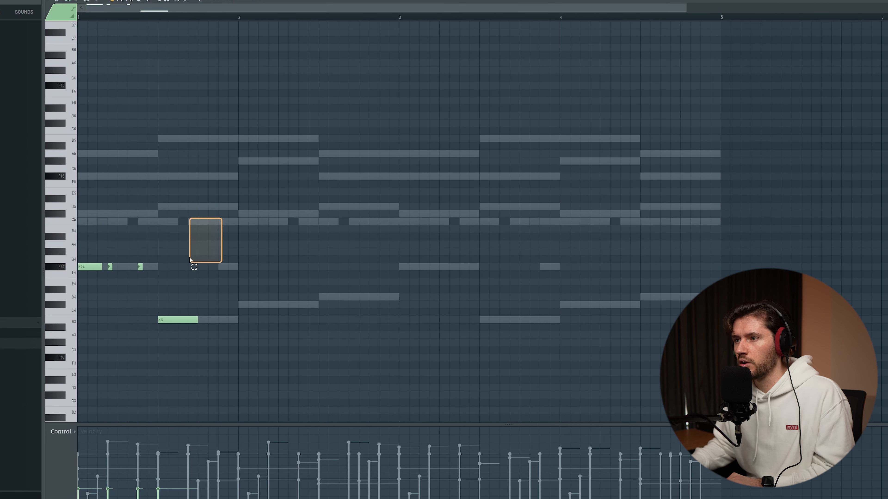
Duplicate the bar 1 bass notes into bar 2 and transpose the copies to C#4, with the last long note on D4.
{"action": "left_click_drag", "start_coordinate": [190, 259], "coordinate": [80, 338]}
{"action": "key", "text": "ctrl+b"}
{"action": "left_click_drag", "start_coordinate": [216, 266], "coordinate": [253, 306]}
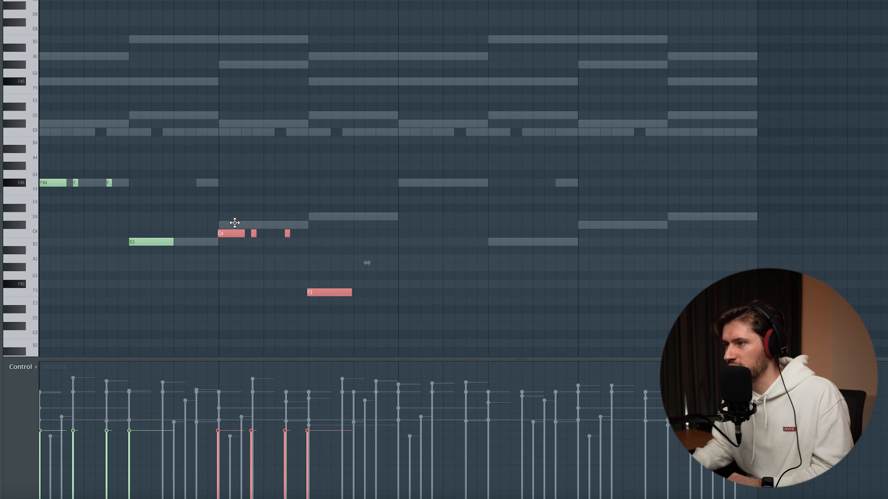
{"action": "left_click_drag", "start_coordinate": [234, 223], "coordinate": [235, 220]}
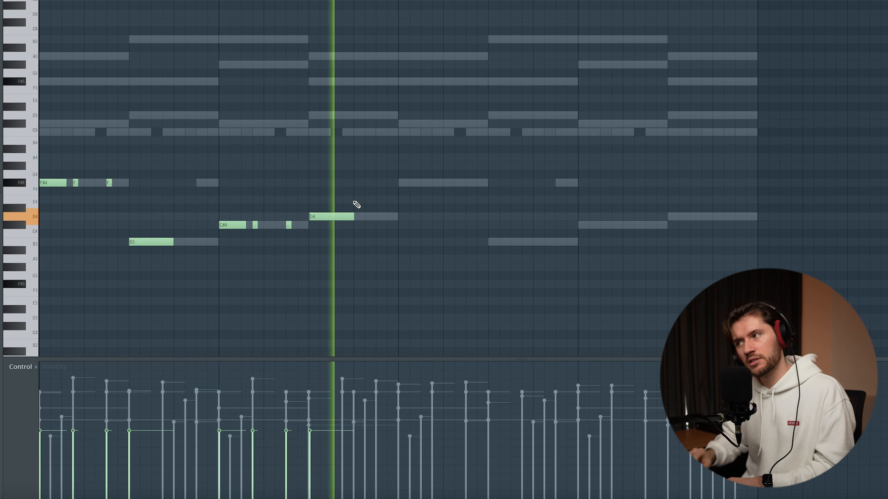
Add short fill notes between the bass notes in bars 1 and 2 on A4, F#4, B4, G#4 and D5, and play them back.
{"action": "key", "text": "space"}
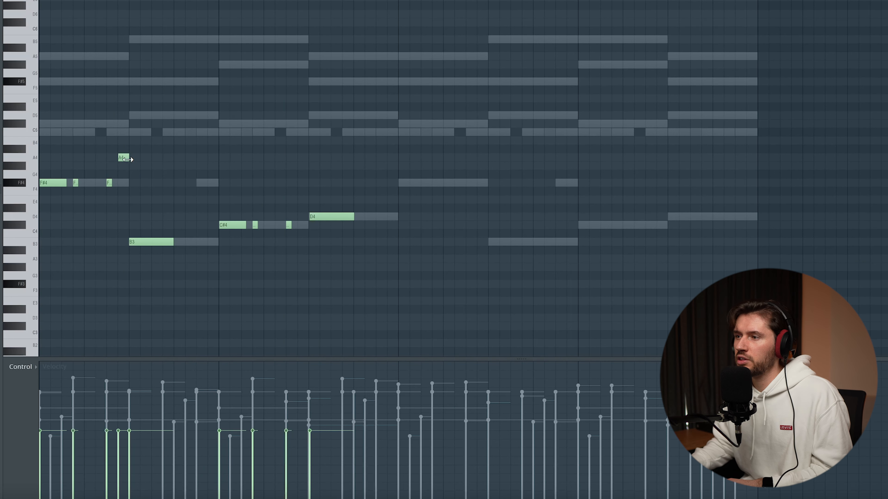
{"action": "left_click", "coordinate": [211, 140]}
{"action": "key", "text": "space"}
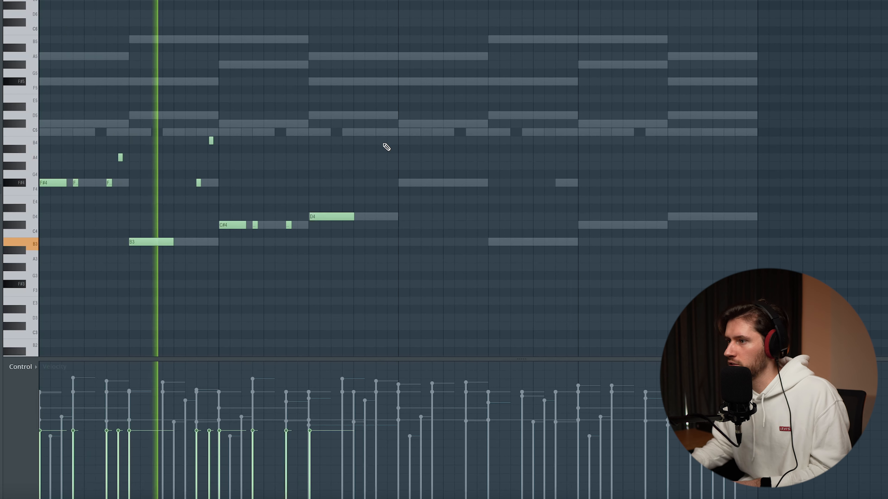
{"action": "key", "text": "space"}
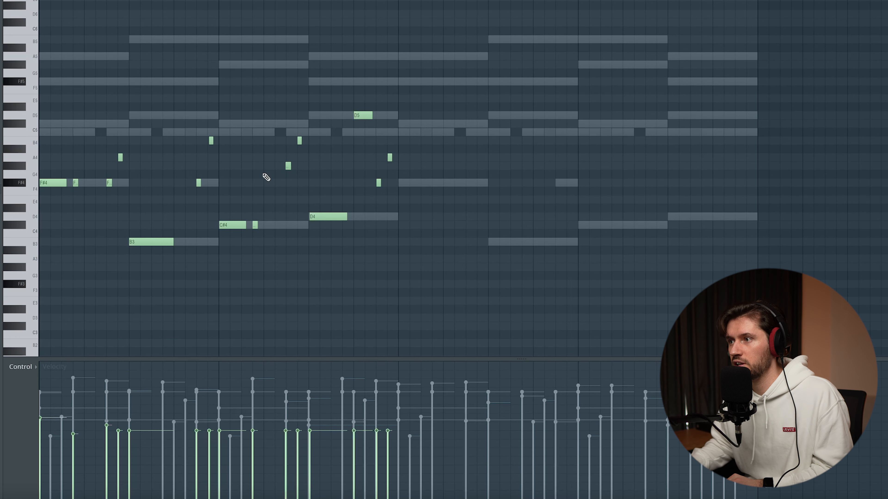
Duplicate the two-bar bass phrase into bars 3 and 4 and select all notes.
{"action": "key", "text": "ctrl+a"}
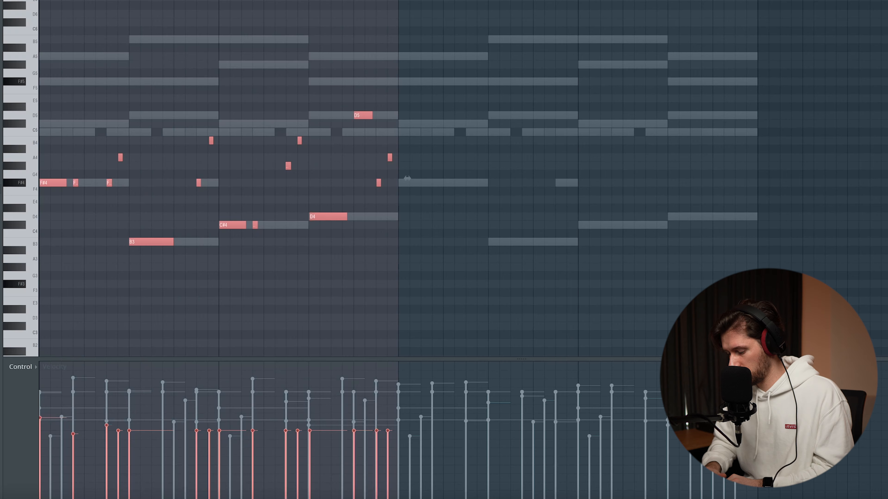
{"action": "key", "text": "ctrl+b"}
{"action": "key", "text": "ctrl+d"}
{"action": "key", "text": "ctrl+a"}
{"action": "scroll", "coordinate": [214, 238], "scroll_direction": "down", "scroll_amount": 3}
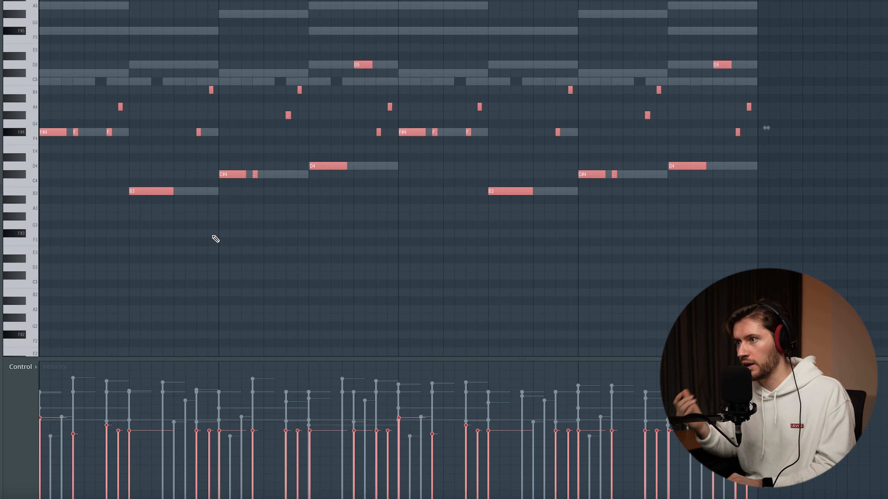
Transpose the whole four-bar bassline down one octave, deselect the notes and play it back.
{"action": "key", "text": "ctrl+Down"}
{"action": "key", "text": "space"}
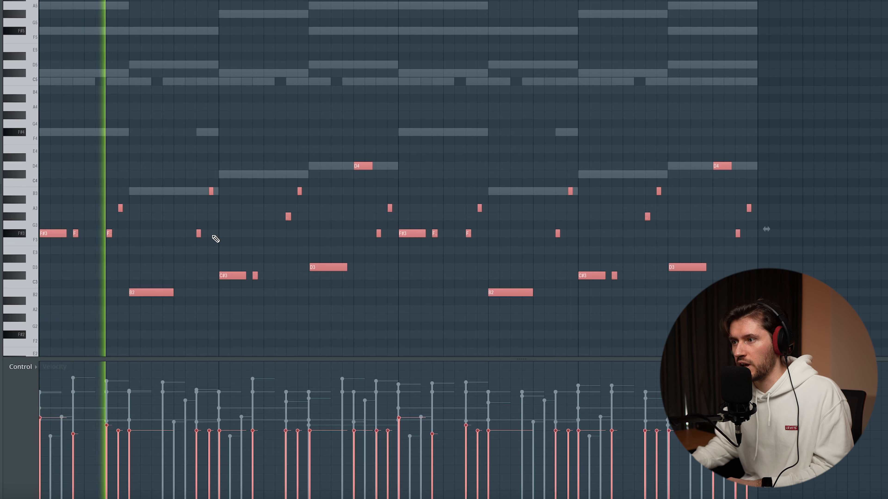
{"action": "scroll", "coordinate": [485, 230], "scroll_direction": "down", "scroll_amount": 1}
{"action": "scroll", "coordinate": [497, 233], "scroll_direction": "down", "scroll_amount": 2}
{"action": "key", "text": "ctrl+d"}
{"action": "scroll", "coordinate": [664, 168], "scroll_direction": "down", "scroll_amount": 3}
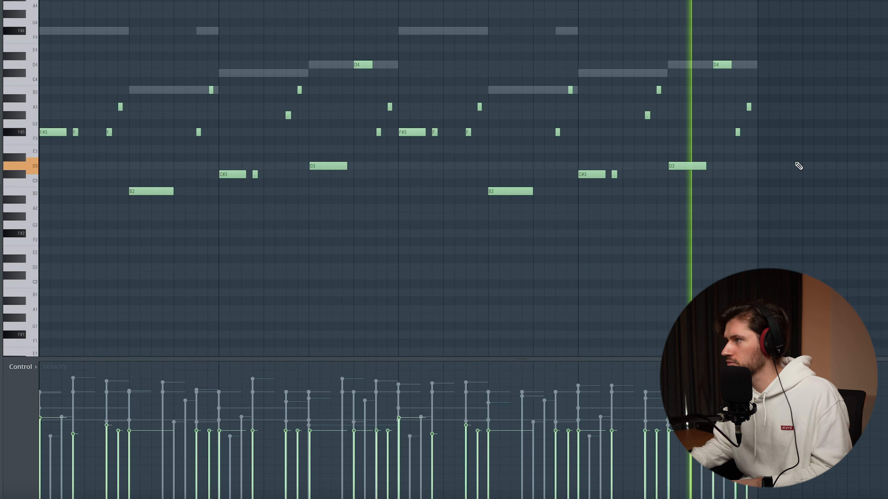
{"action": "key", "text": "space"}
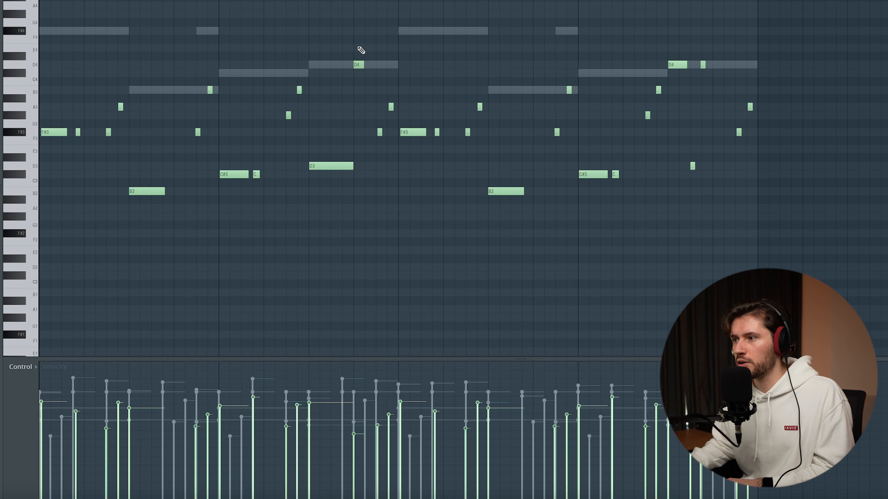
Add a 3x Osc channel with sine oscillators playing the bassline an octave lower, audition it and close its window.
{"action": "key", "text": "F6"}
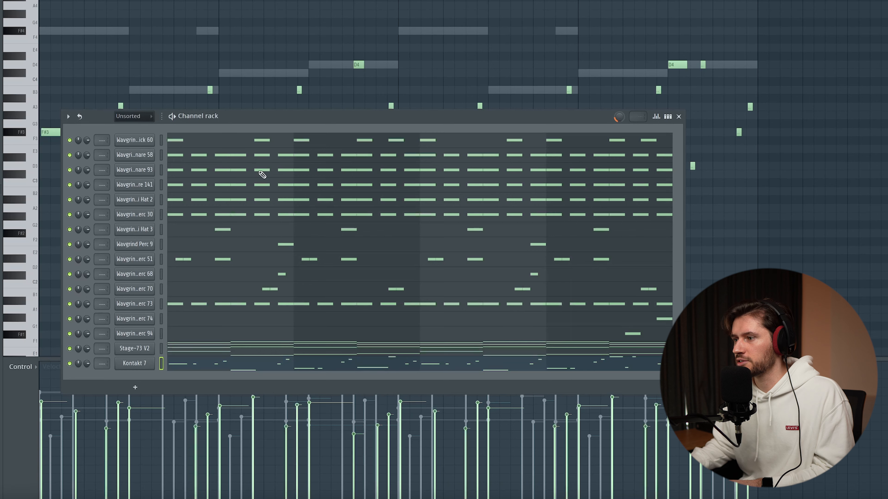
{"action": "left_click", "coordinate": [135, 387]}
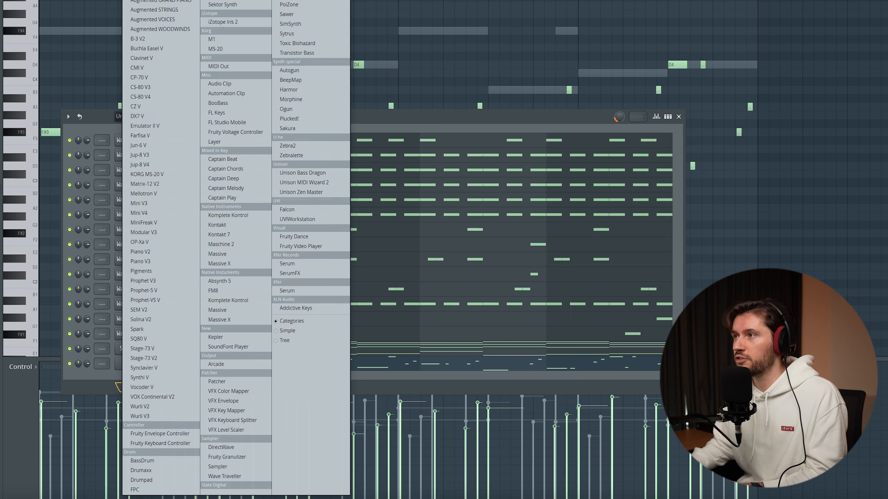
{"action": "left_click", "coordinate": [289, 1]}
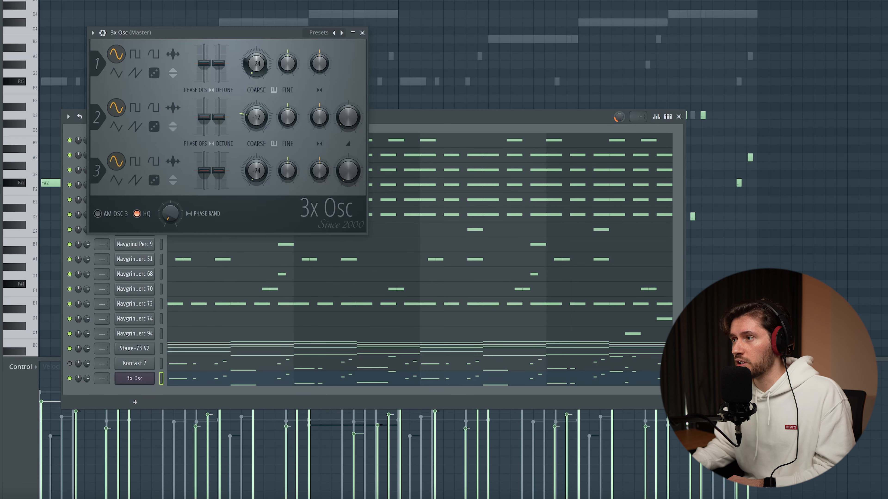
{"action": "key", "text": "space"}
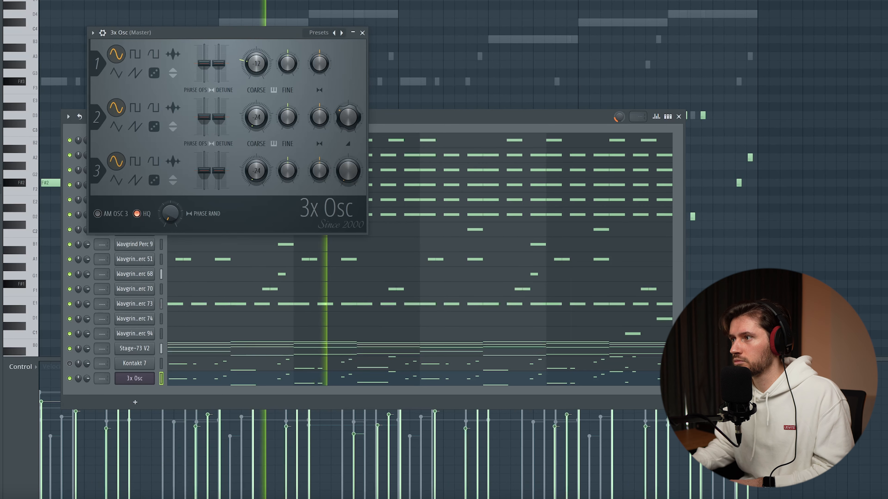
{"action": "left_click", "coordinate": [362, 33]}
{"action": "key", "text": "space"}
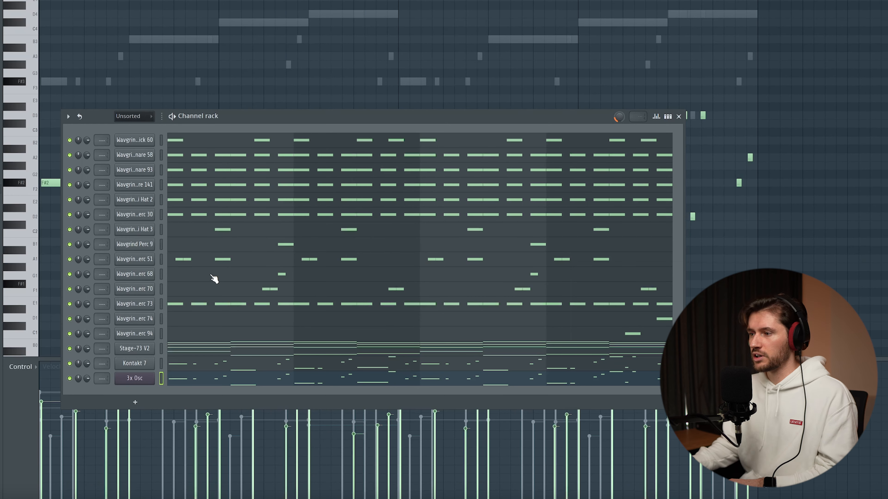
{"action": "key", "text": "space"}
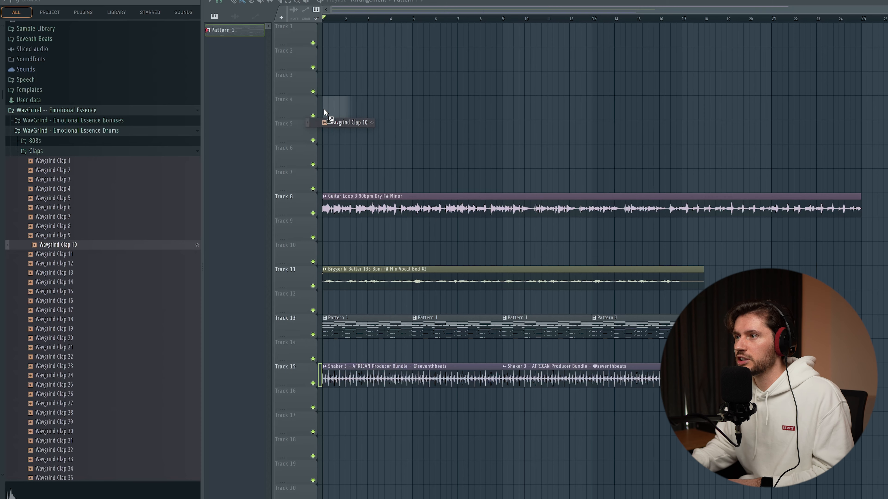
Place Wavgrind Clap 10 at the start of playlist Track 4 and route it to mixer track 20.
{"action": "left_click_drag", "start_coordinate": [324, 112], "coordinate": [322, 109]}
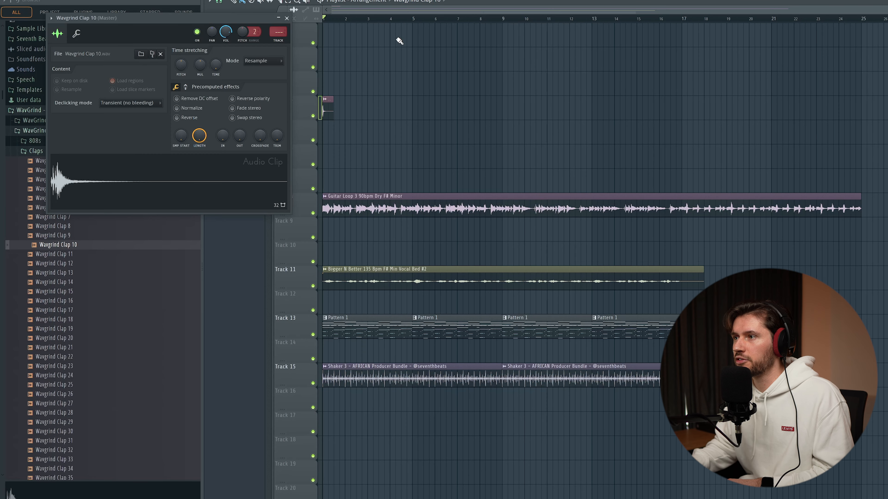
{"action": "key", "text": "F9"}
{"action": "right_click", "coordinate": [485, 118]}
{"action": "left_click", "coordinate": [543, 184]}
Insert ValhallaVintageVerb on the clap's mixer track and set its mix to about 36.6% and decay to about 4.26 s.
{"action": "left_click", "coordinate": [745, 112]}
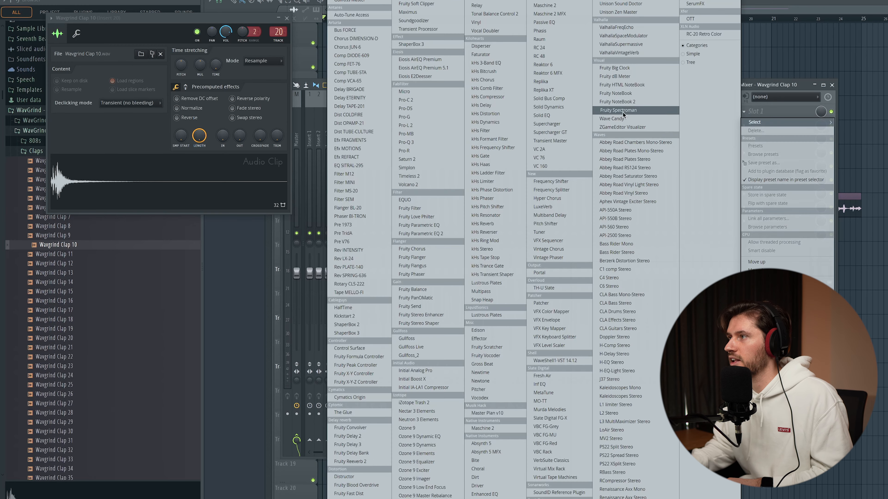
{"action": "left_click", "coordinate": [628, 55]}
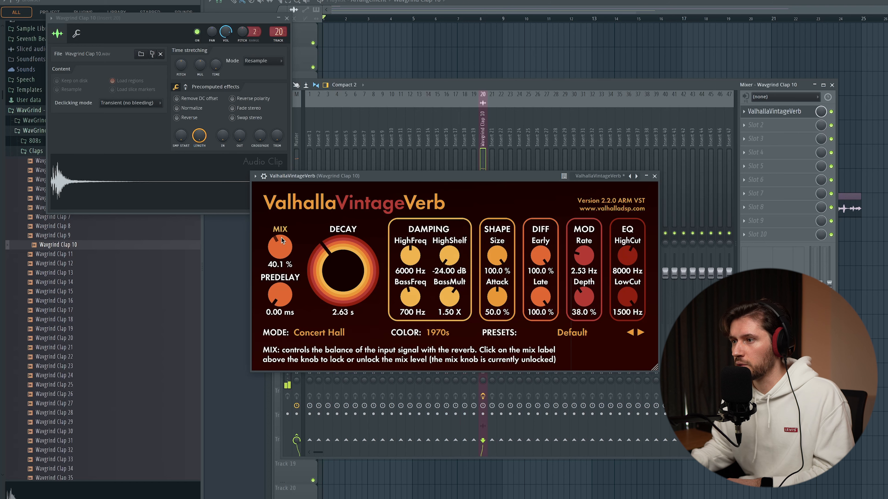
{"action": "left_click", "coordinate": [654, 176]}
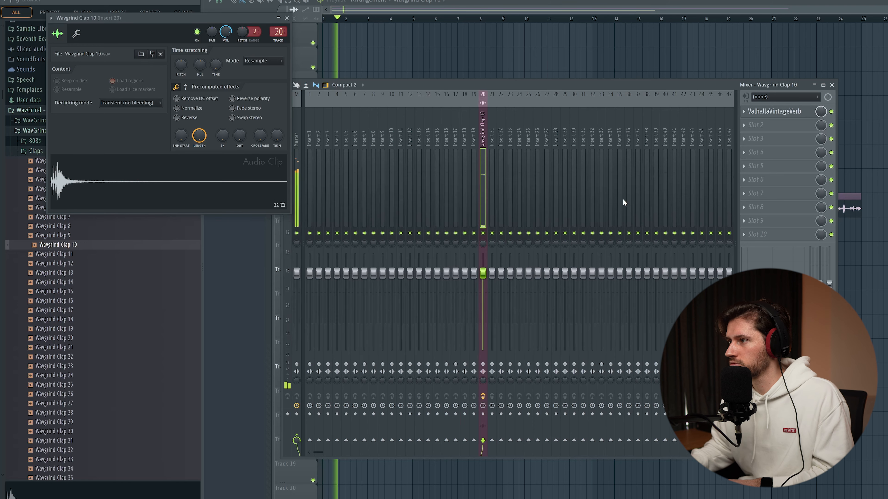
{"action": "left_click", "coordinate": [746, 113]}
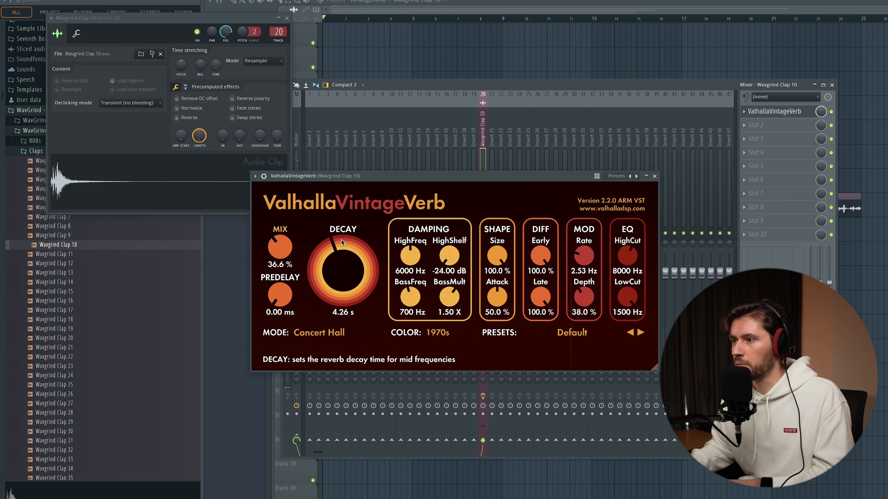
{"action": "left_click_drag", "start_coordinate": [342, 239], "coordinate": [341, 240]}
{"action": "left_click", "coordinate": [654, 176]}
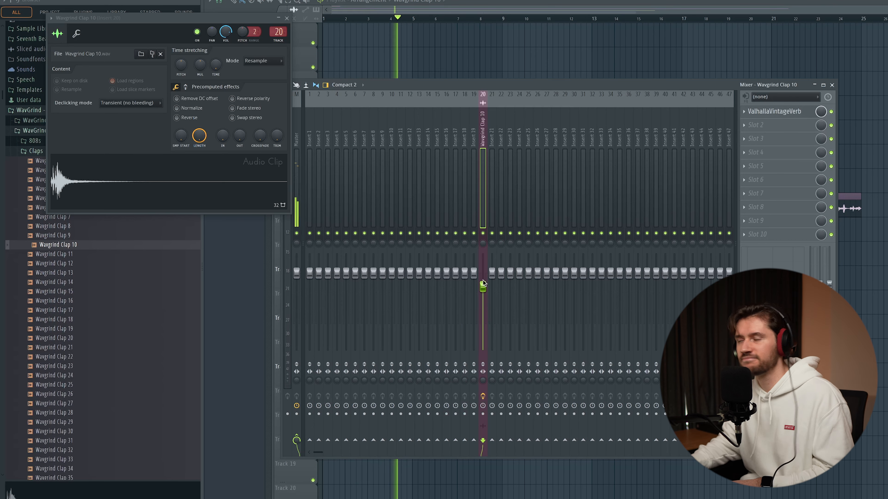
Close the mixer and play the arrangement from the start.
{"action": "key", "text": "F9"}
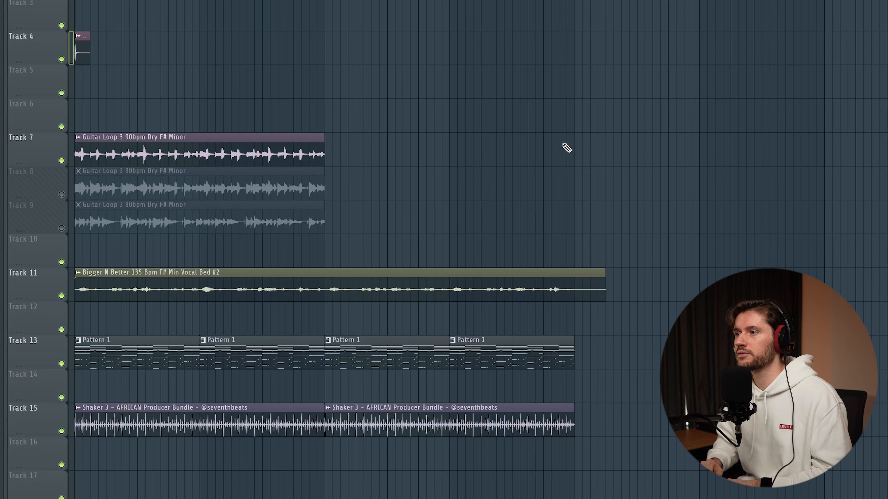
{"action": "key", "text": "space"}
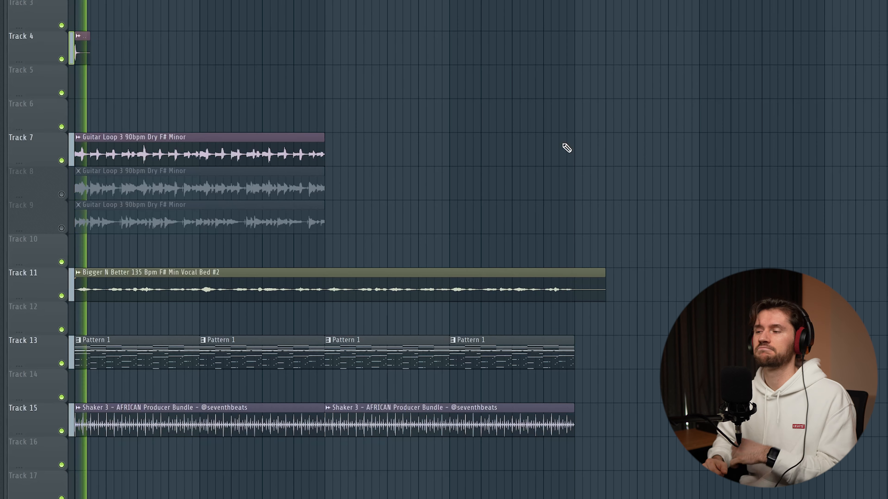